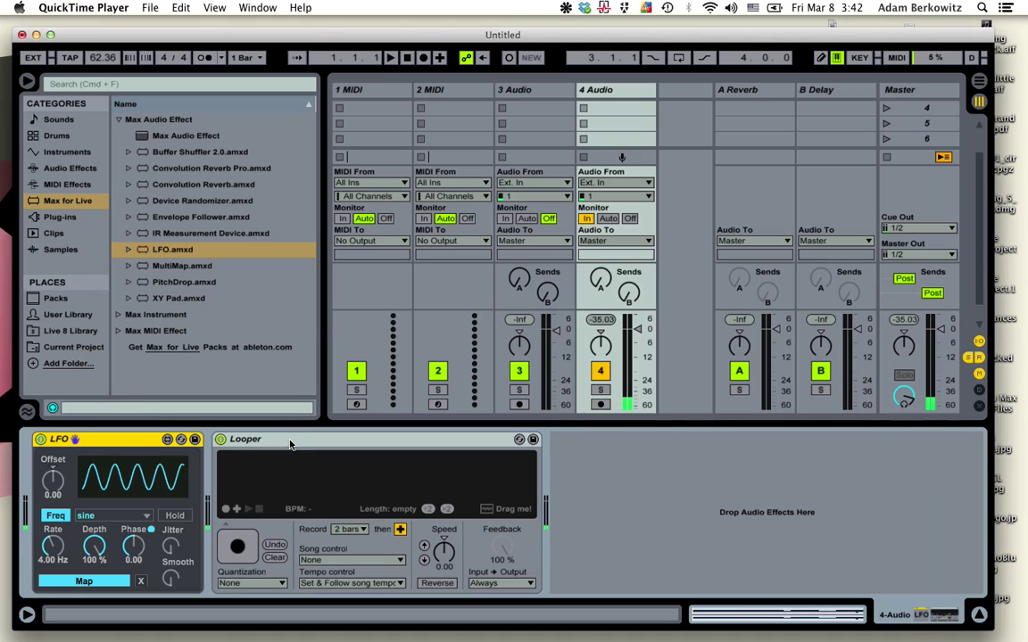
Step: Select the Looper device next to the LFO on the 4 Audio track
{"action": "left_click", "coordinate": [286, 442]}
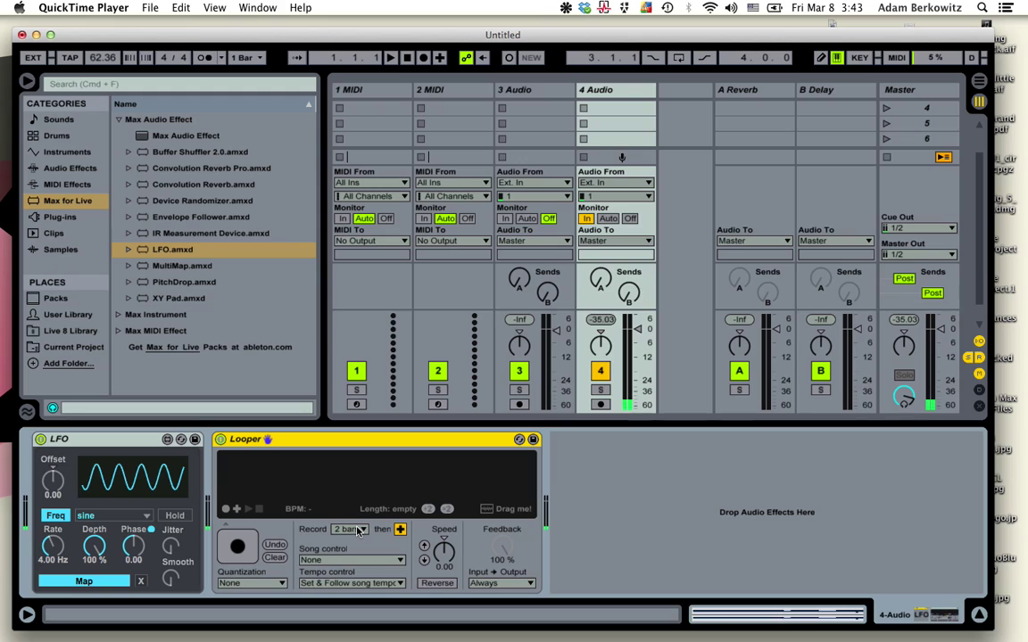
Step: Set the Looper's Record length to 2 bars and its Quantization to None
{"action": "left_click", "coordinate": [358, 532]}
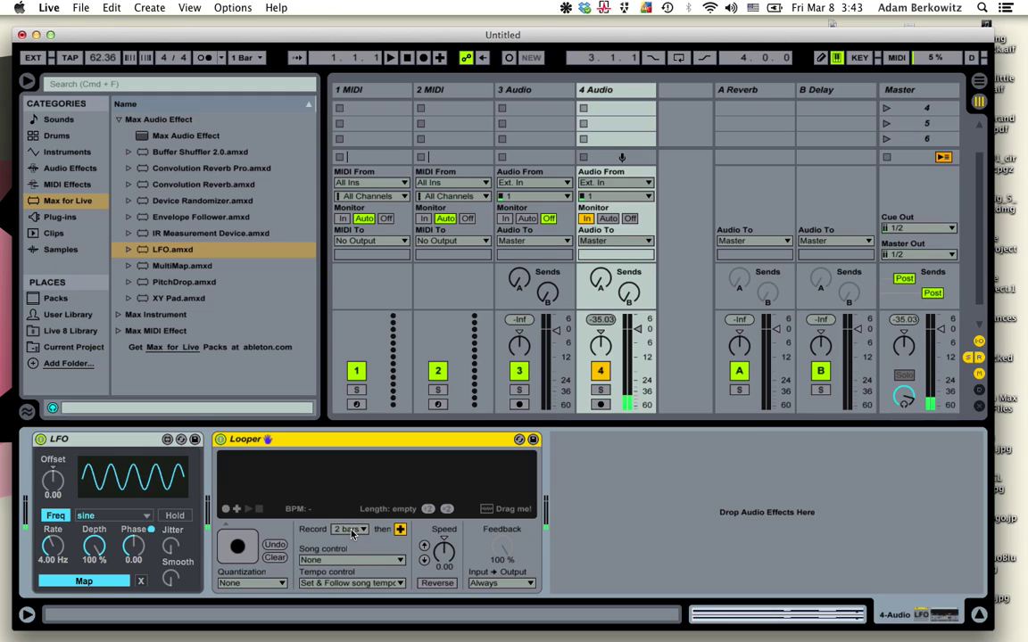
{"action": "left_click", "coordinate": [355, 532]}
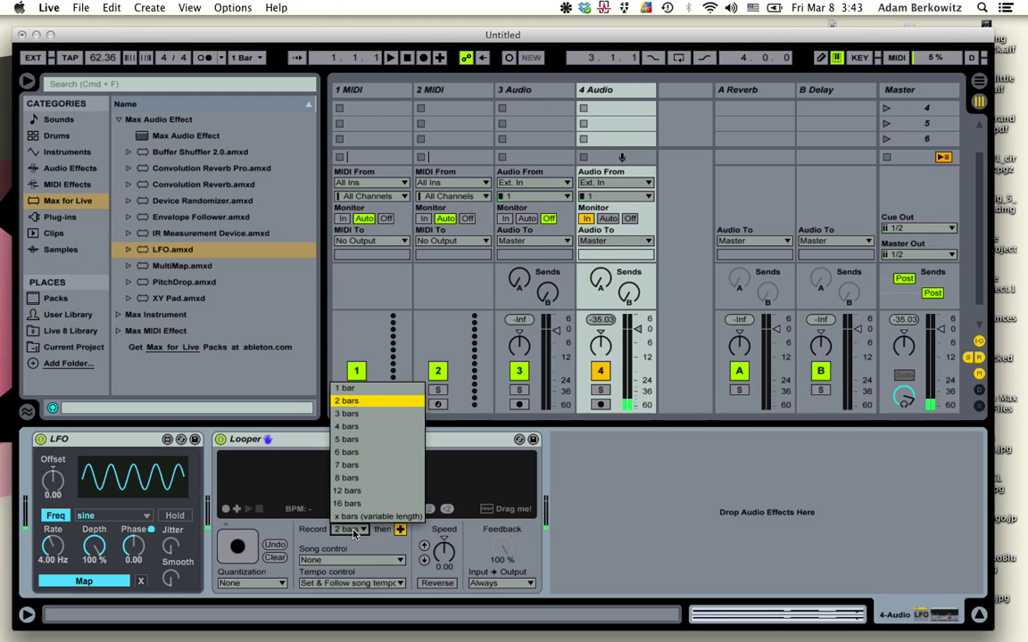
{"action": "left_click", "coordinate": [355, 403]}
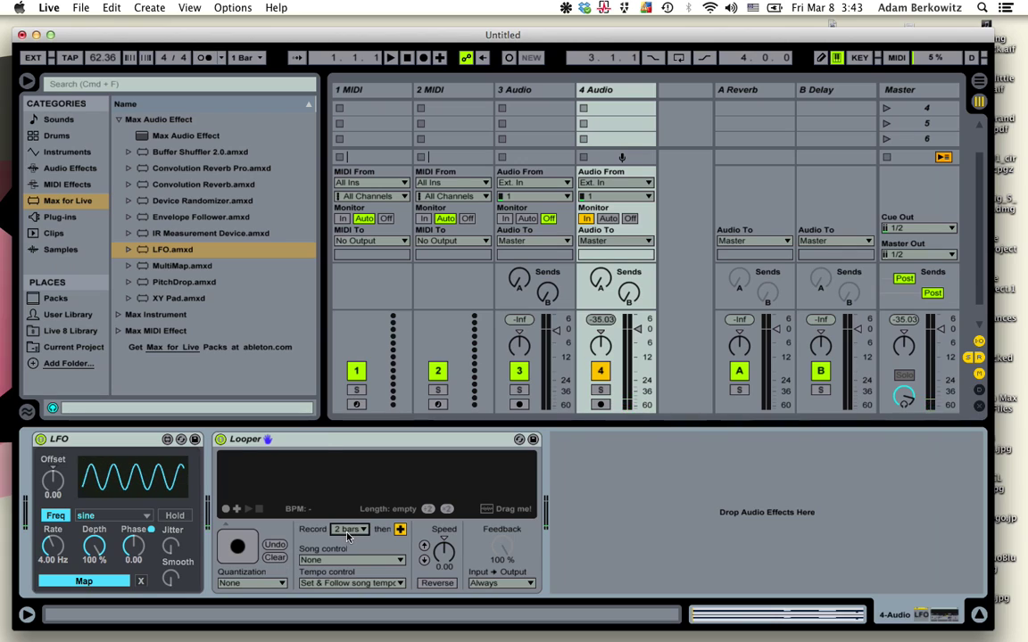
{"action": "left_click", "coordinate": [278, 587]}
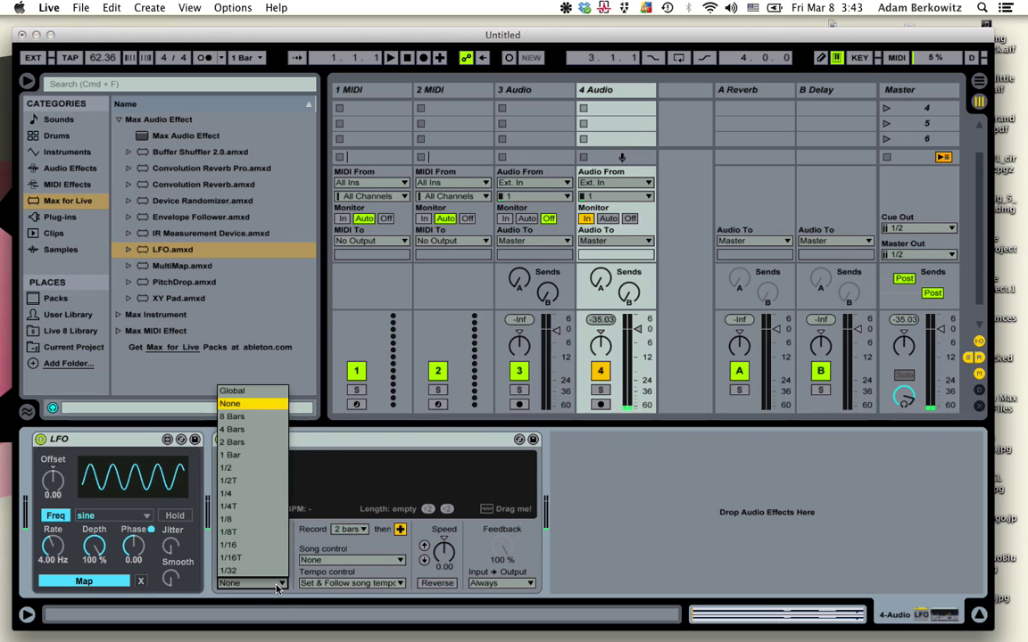
{"action": "left_click", "coordinate": [255, 406]}
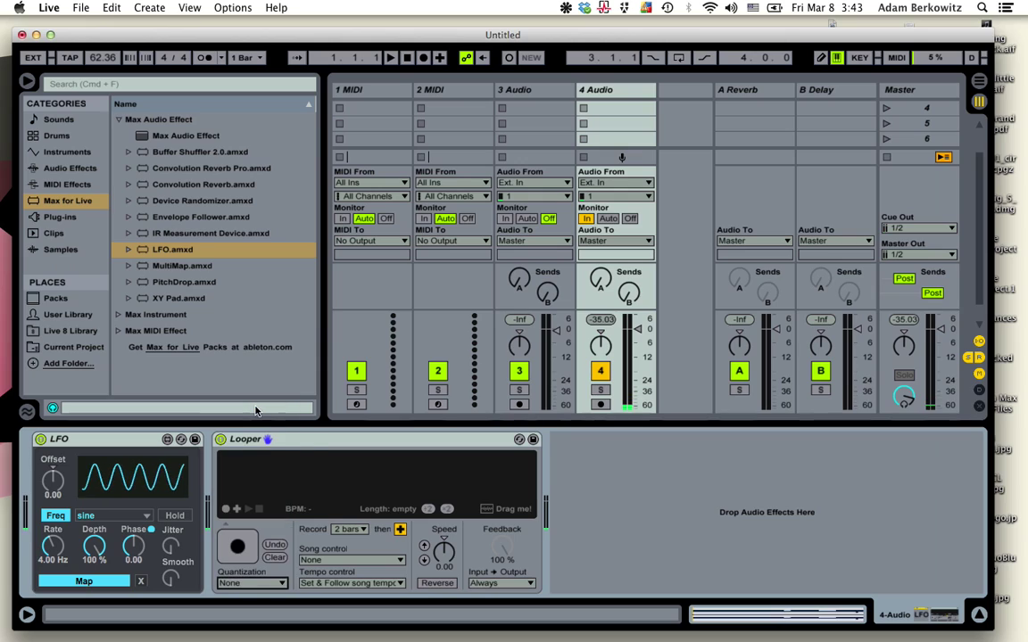
Step: Set Song control to Start Song and Tempo control to Set & Follow song tempo
{"action": "left_click", "coordinate": [353, 560]}
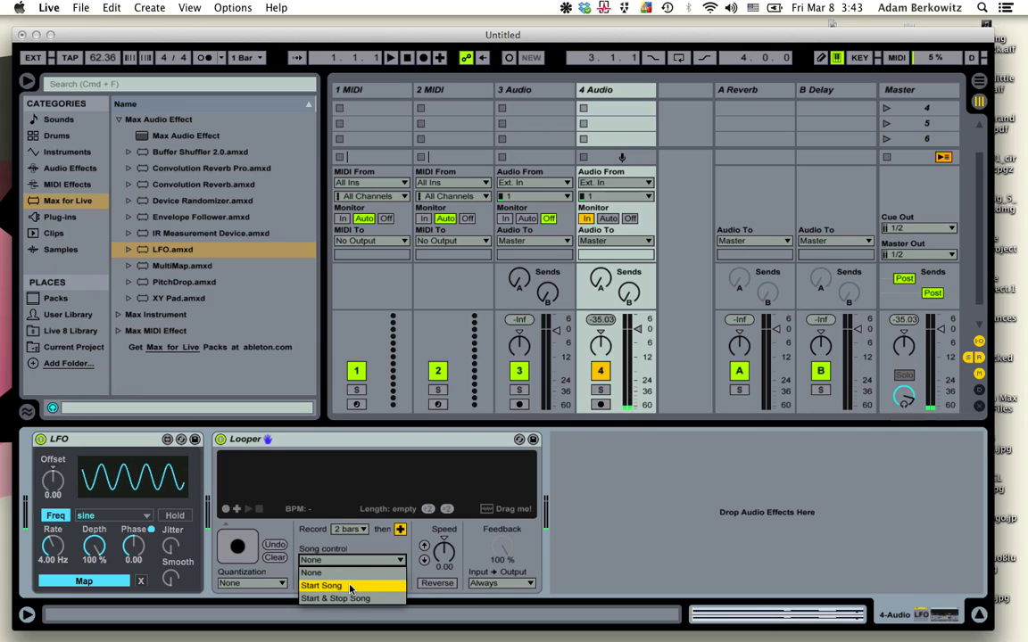
{"action": "left_click", "coordinate": [351, 586]}
{"action": "left_click", "coordinate": [343, 585]}
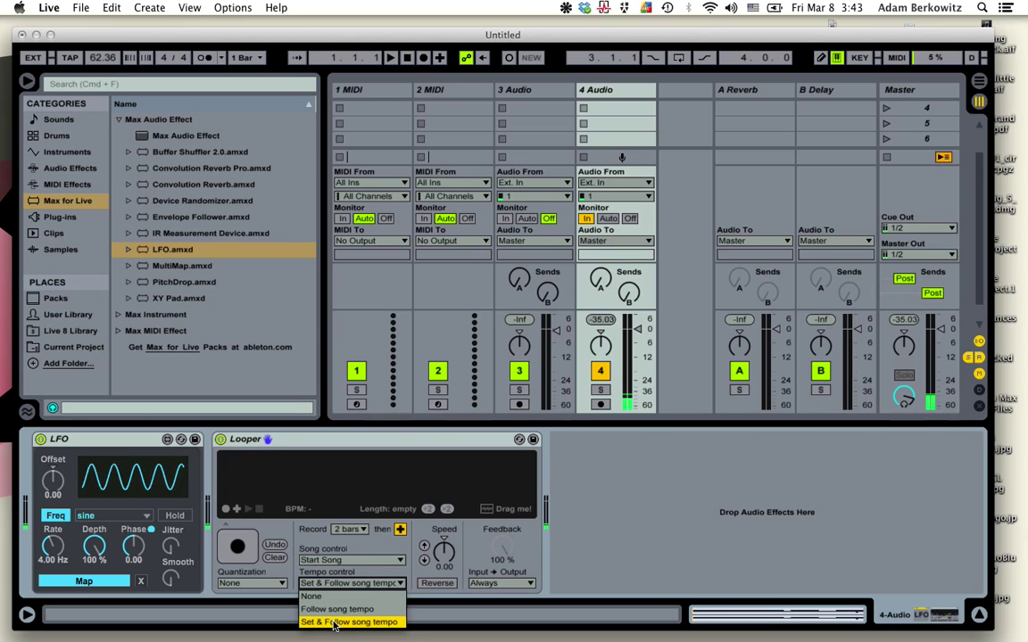
{"action": "left_click", "coordinate": [333, 622]}
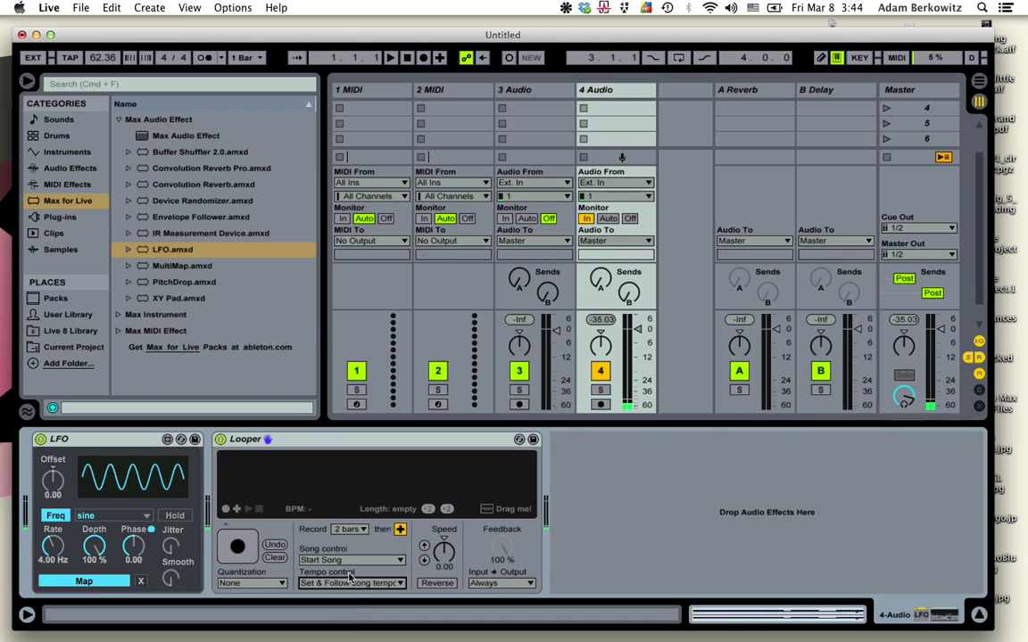
Step: Switch the LFO rate to tempo sync (1/48), test playback, then reset to 1.1.1
{"action": "left_click", "coordinate": [112, 443]}
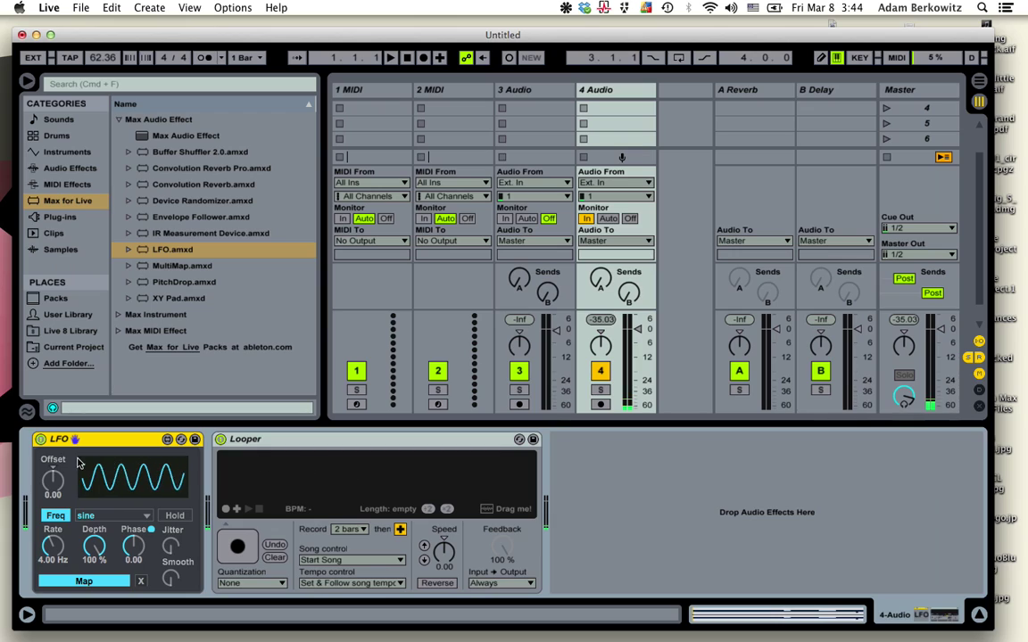
{"action": "left_click", "coordinate": [64, 517]}
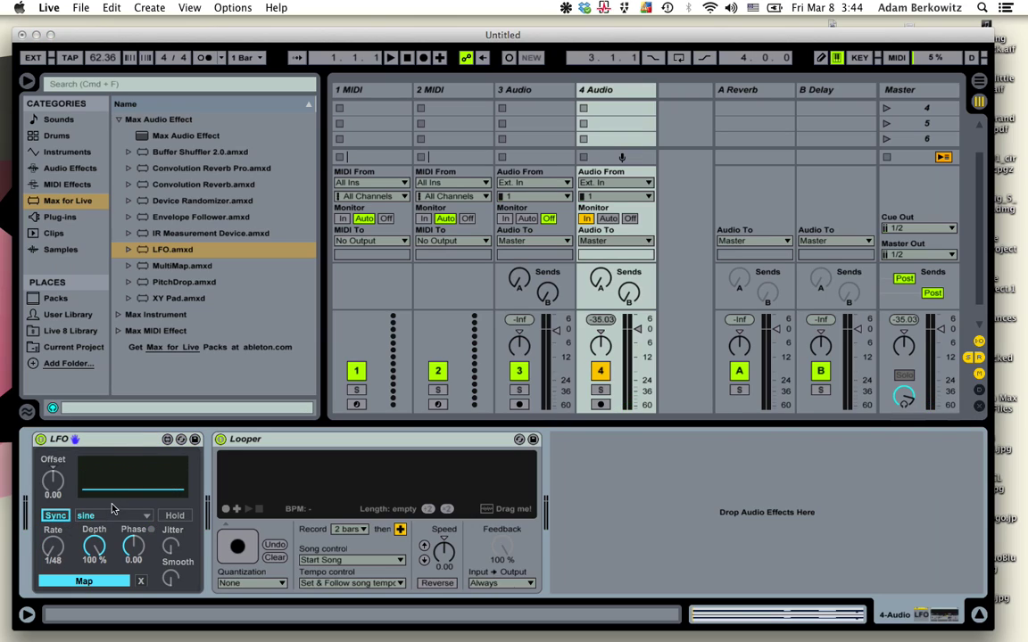
{"action": "left_click", "coordinate": [66, 516]}
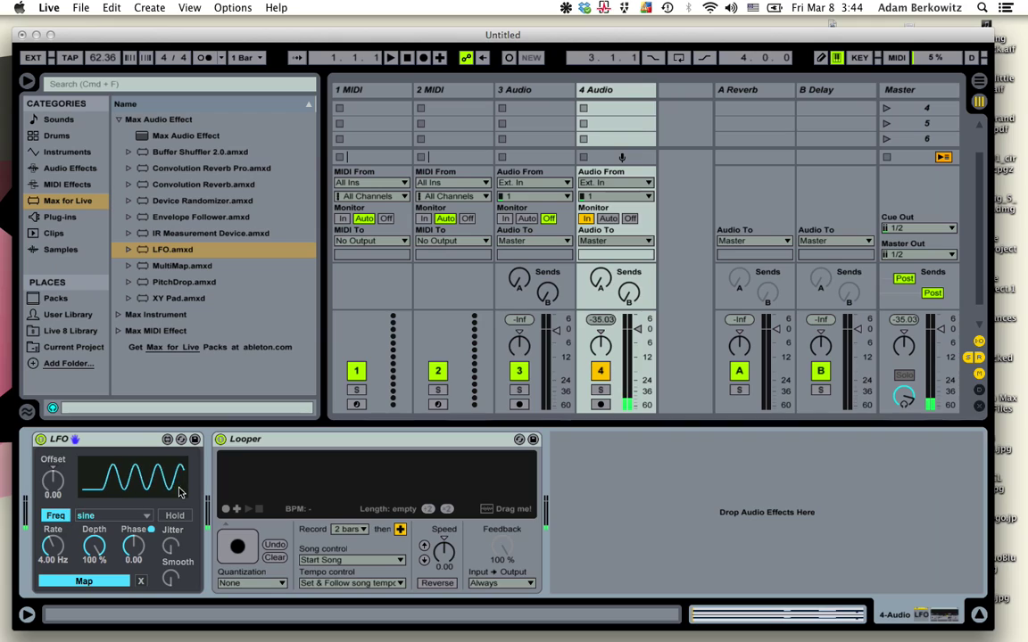
{"action": "left_click", "coordinate": [55, 515]}
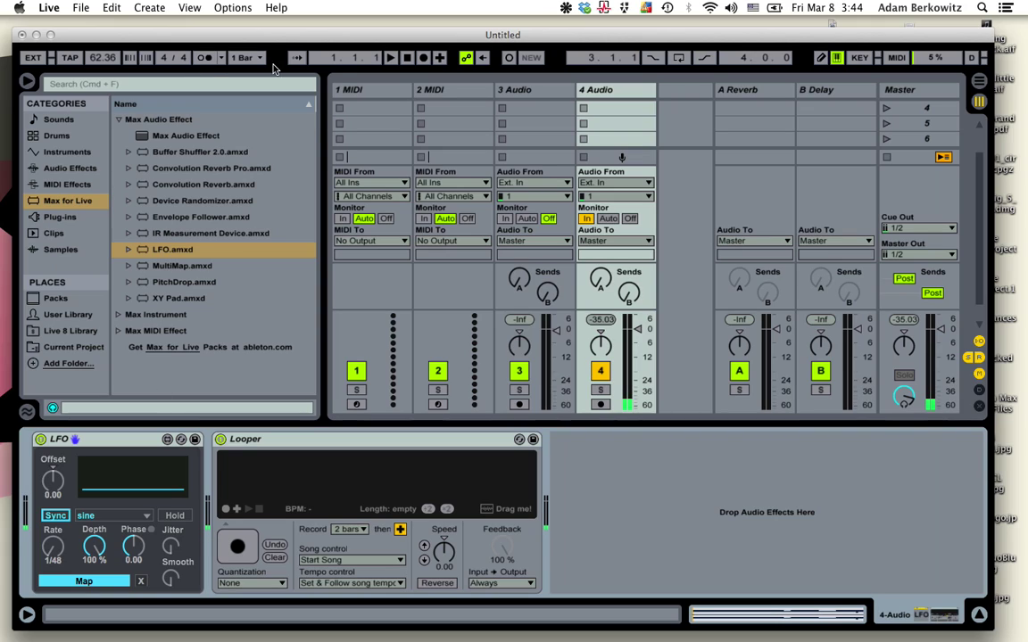
{"action": "left_click", "coordinate": [392, 58]}
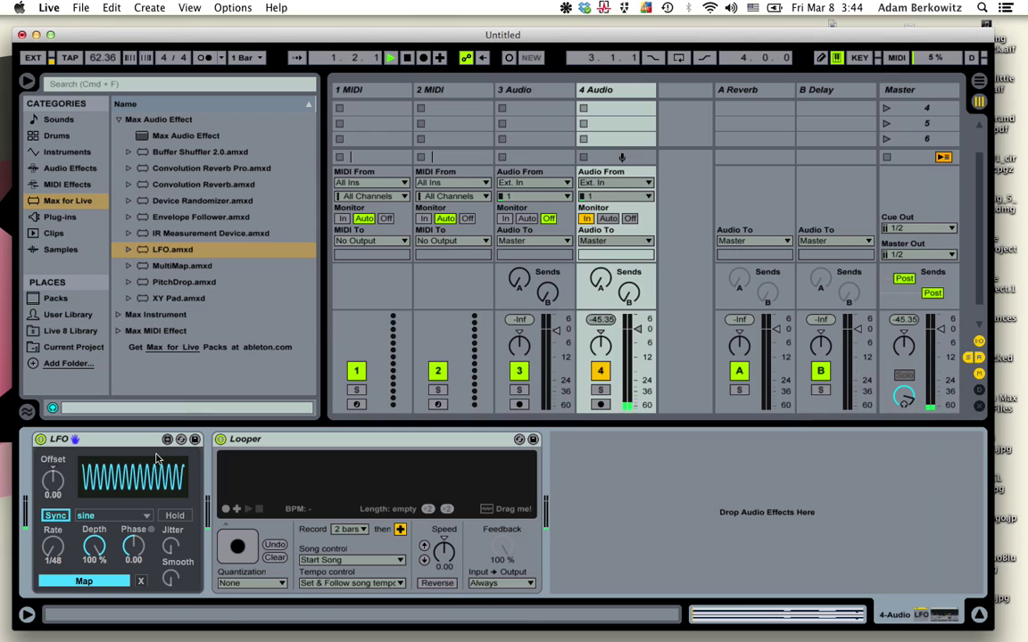
{"action": "left_click", "coordinate": [407, 59]}
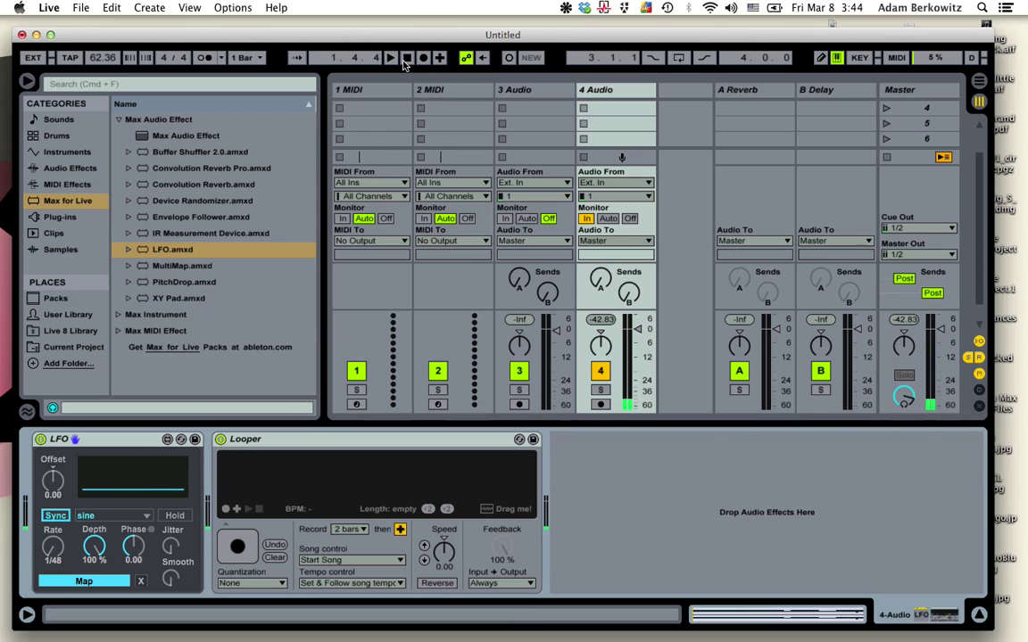
{"action": "left_click", "coordinate": [406, 59]}
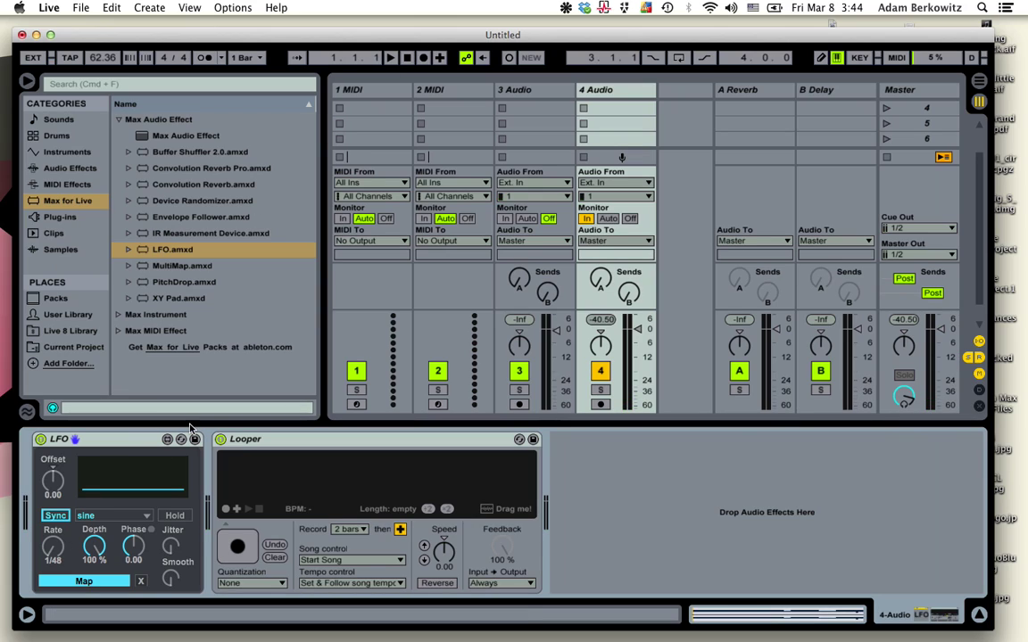
Step: Give the LFO a rect waveform at a synced 1/4 rate and play the song
{"action": "key", "text": "space"}
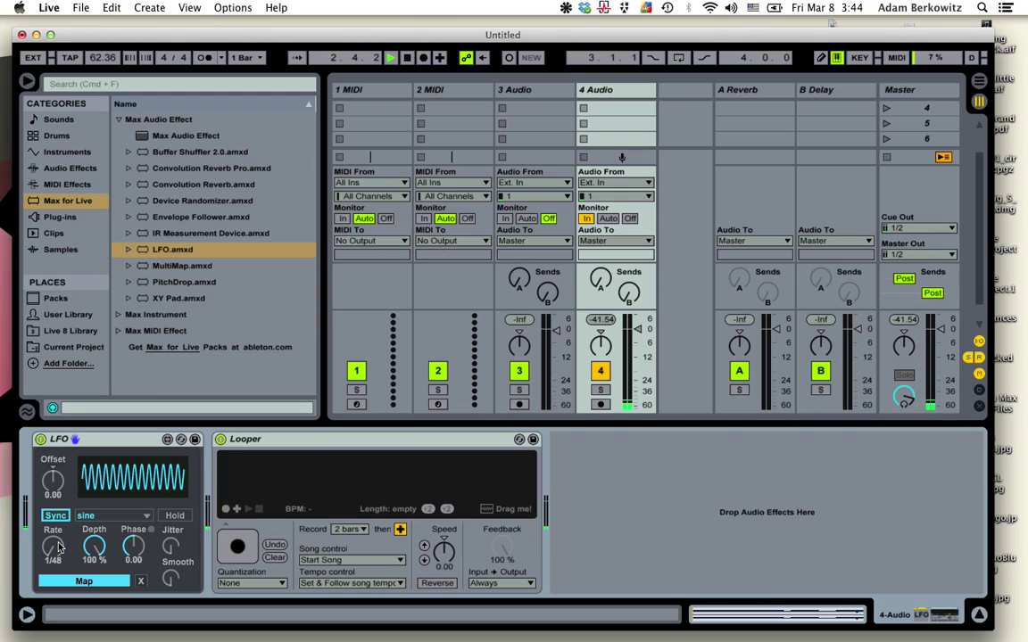
{"action": "key", "text": "space"}
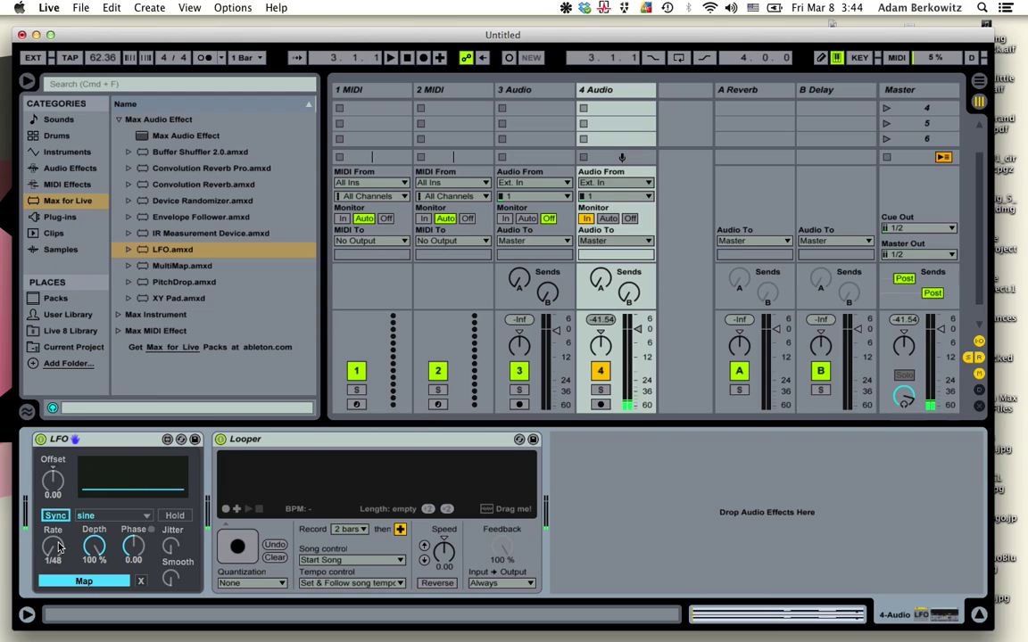
{"action": "mouse_move", "coordinate": [58, 547]}
{"action": "left_mouse_down"}
{"action": "mouse_move", "coordinate": [49, 436]}
{"action": "mouse_move", "coordinate": [59, 548]}
{"action": "left_mouse_up"}
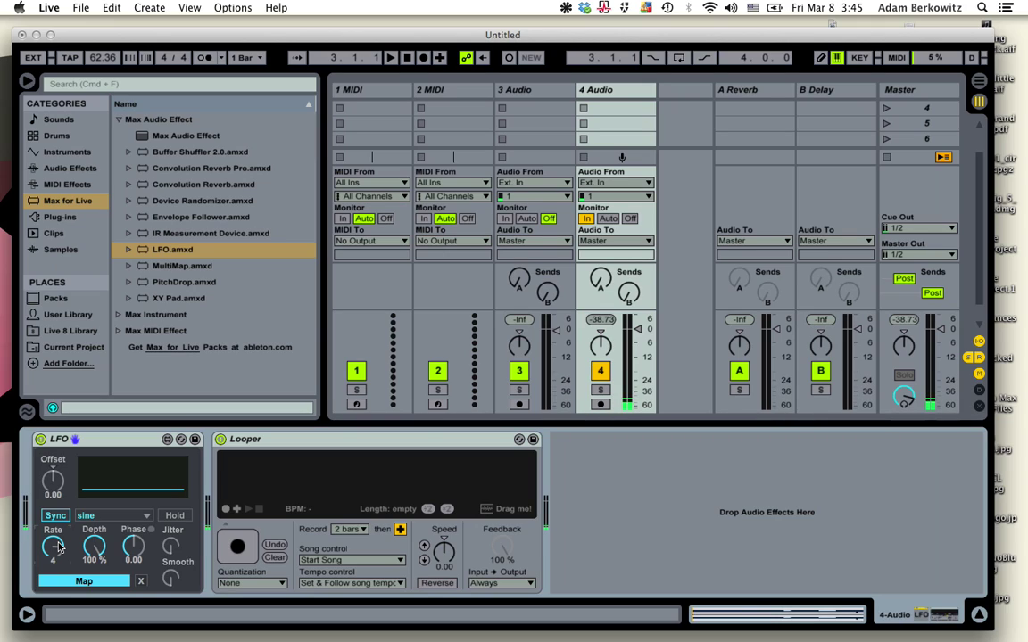
{"action": "left_click", "coordinate": [105, 517]}
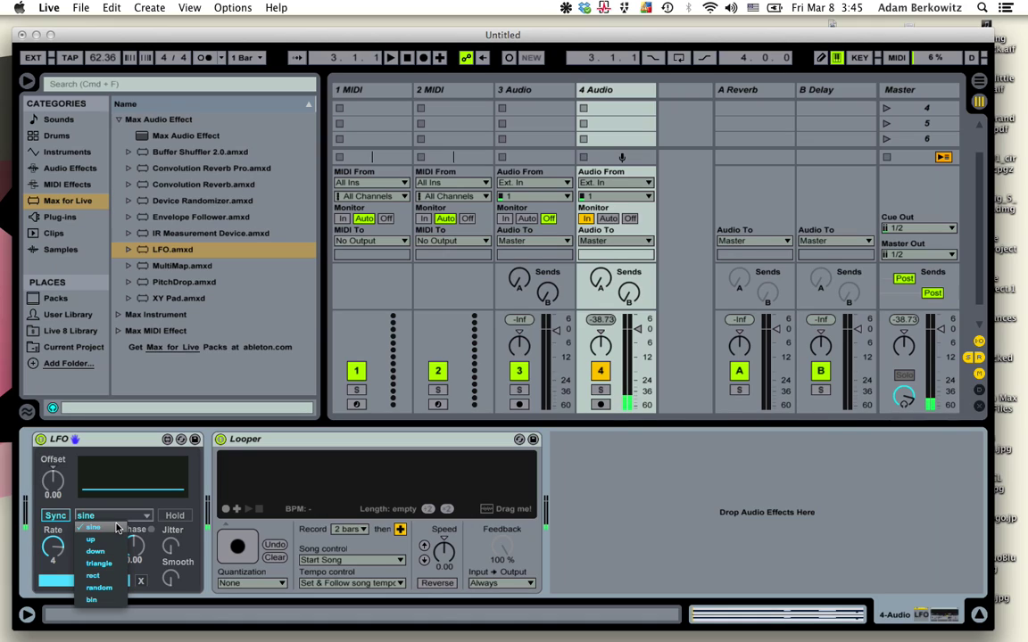
{"action": "left_click", "coordinate": [107, 579]}
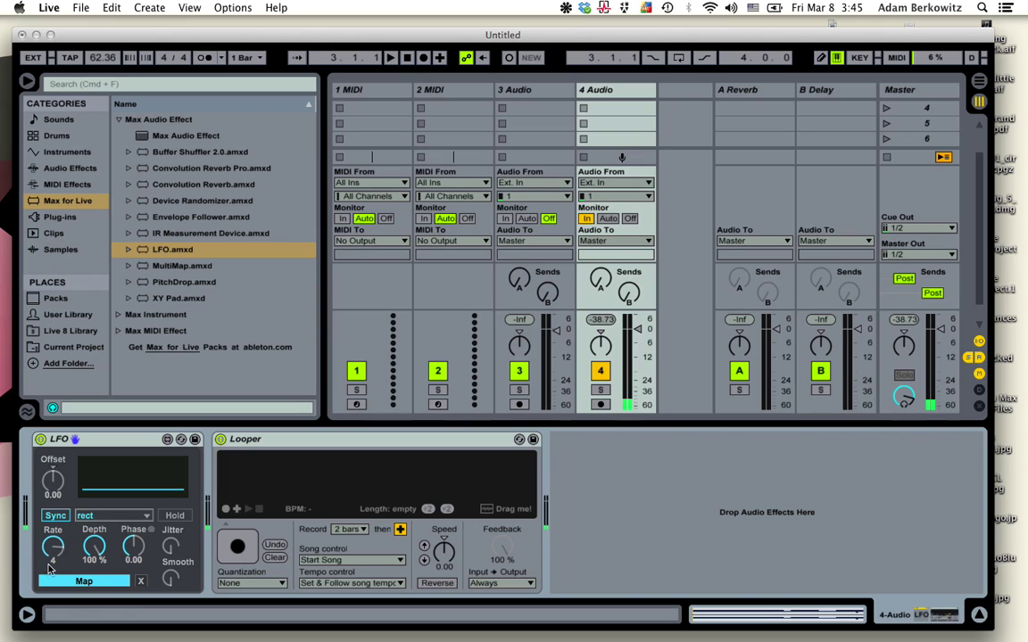
{"action": "left_click_drag", "start_coordinate": [55, 547], "coordinate": [54, 586]}
{"action": "key", "text": "space"}
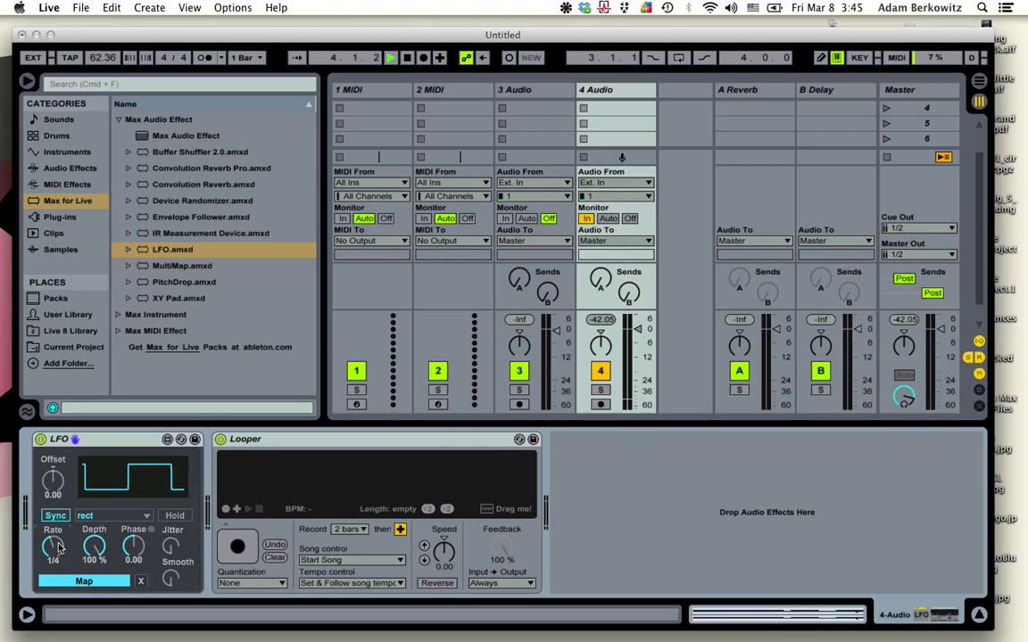
Step: Stop the song, then set LFO rate 4, offset 1.00 and depth 23.1%
{"action": "left_click", "coordinate": [393, 57]}
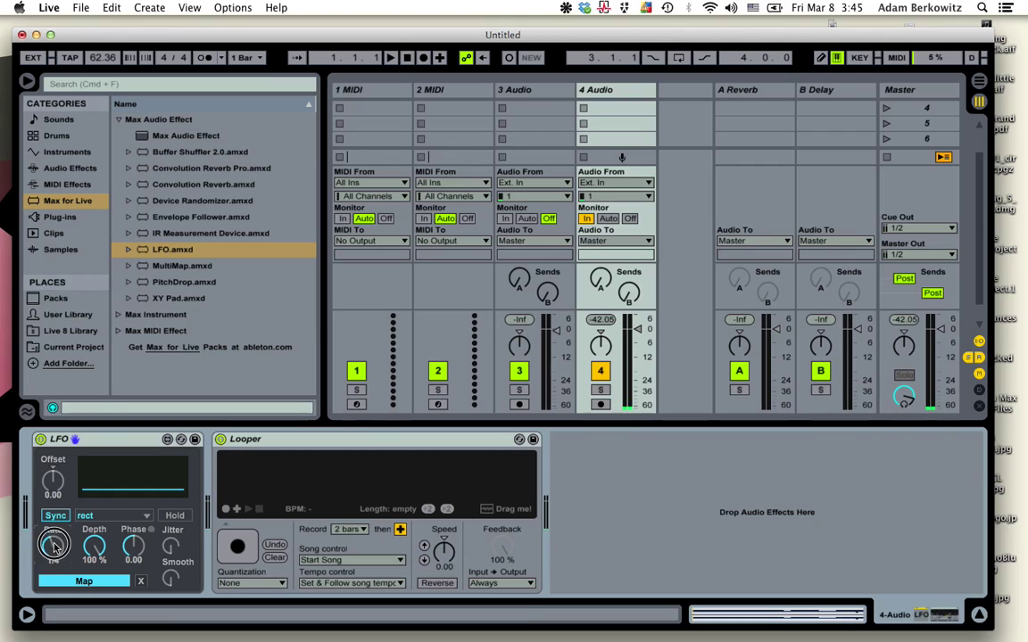
{"action": "left_click_drag", "start_coordinate": [54, 546], "coordinate": [54, 510]}
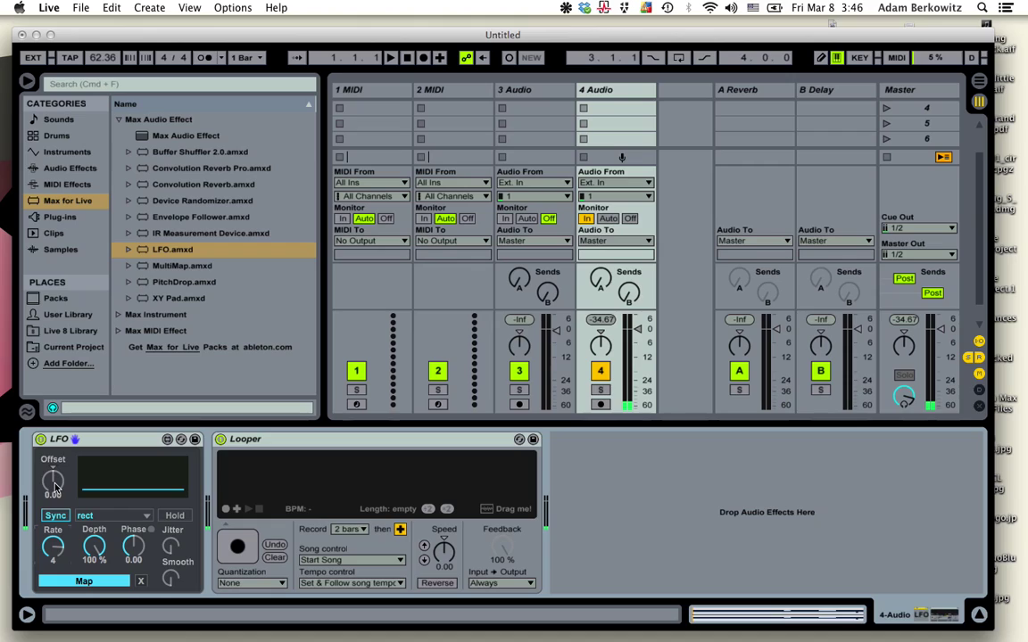
{"action": "left_click_drag", "start_coordinate": [55, 483], "coordinate": [52, 418]}
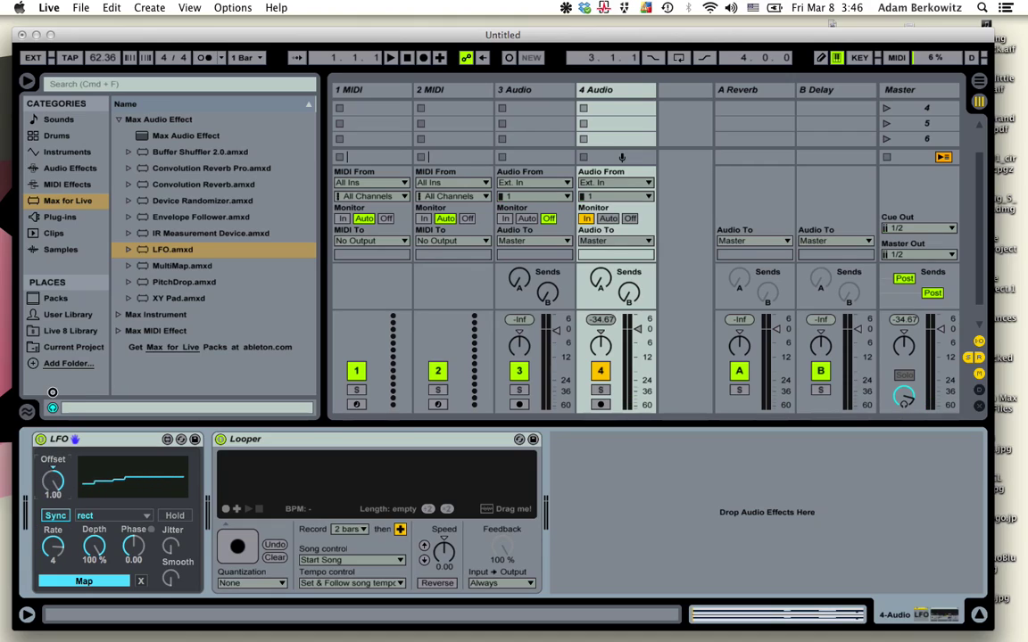
{"action": "left_click", "coordinate": [97, 548]}
{"action": "mouse_move", "coordinate": [97, 549]}
{"action": "left_mouse_down"}
{"action": "mouse_move", "coordinate": [91, 589]}
{"action": "mouse_move", "coordinate": [96, 550]}
{"action": "left_mouse_up"}
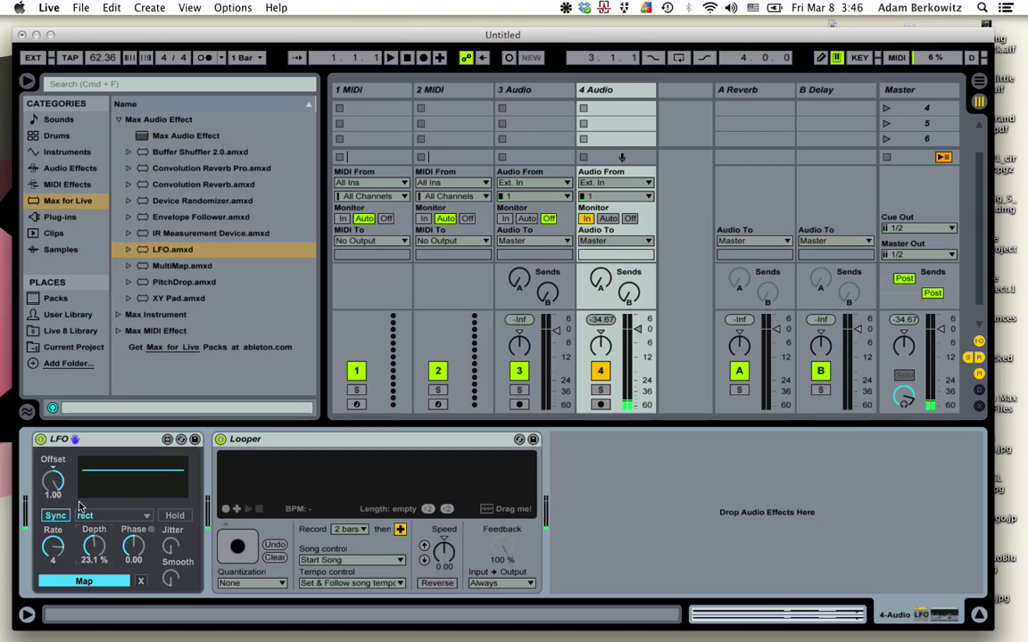
Step: Map the LFO to the Looper's State parameter
{"action": "left_click", "coordinate": [98, 583]}
{"action": "left_click", "coordinate": [248, 512]}
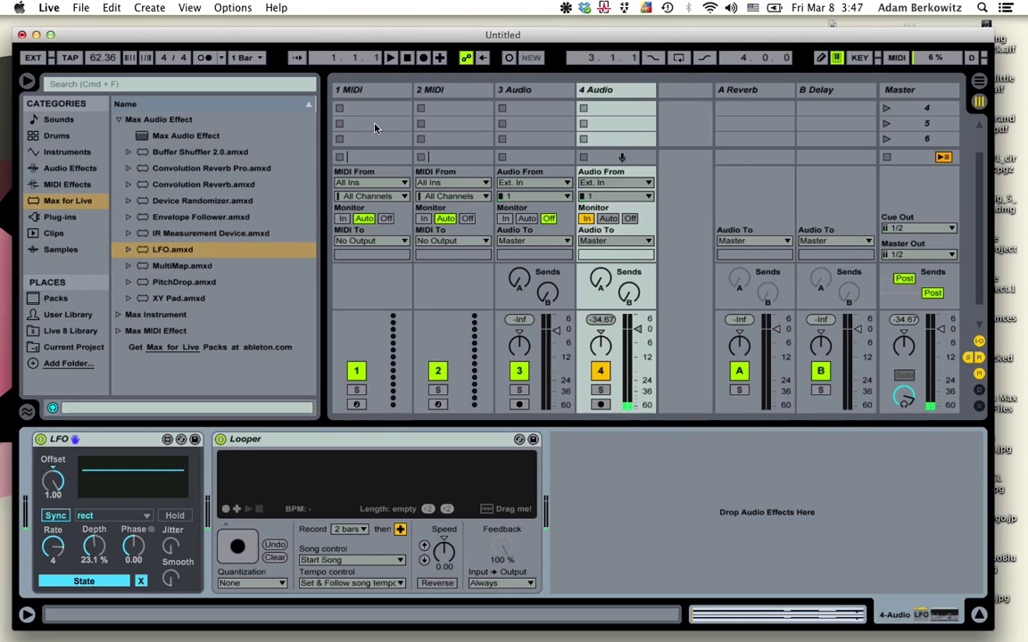
Step: Record a 2-bar Looper loop, play it back and overdub, then stop the song
{"action": "left_click", "coordinate": [239, 547]}
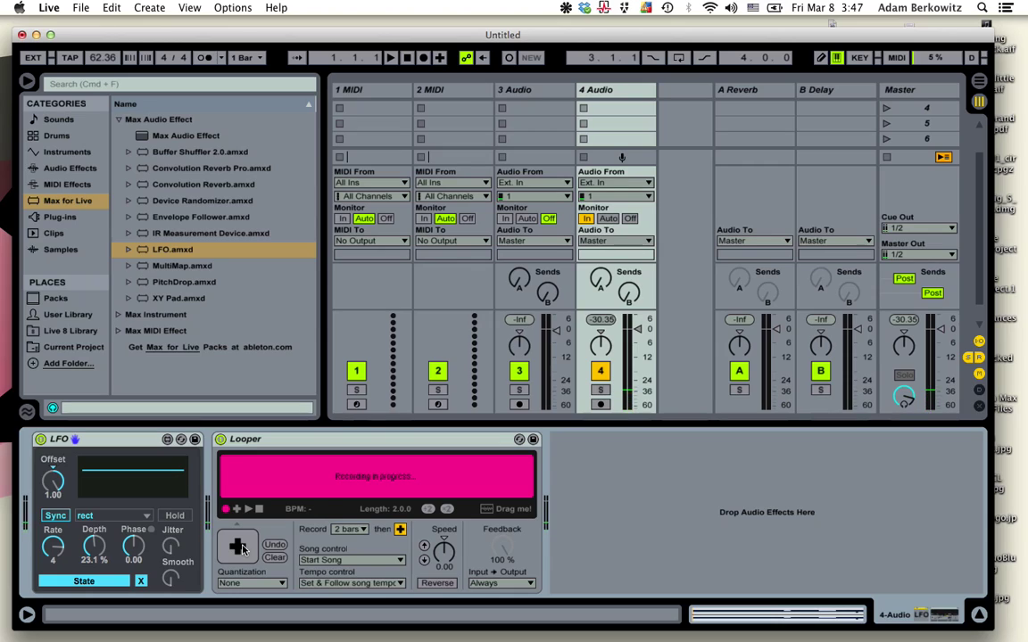
{"action": "left_click", "coordinate": [239, 547]}
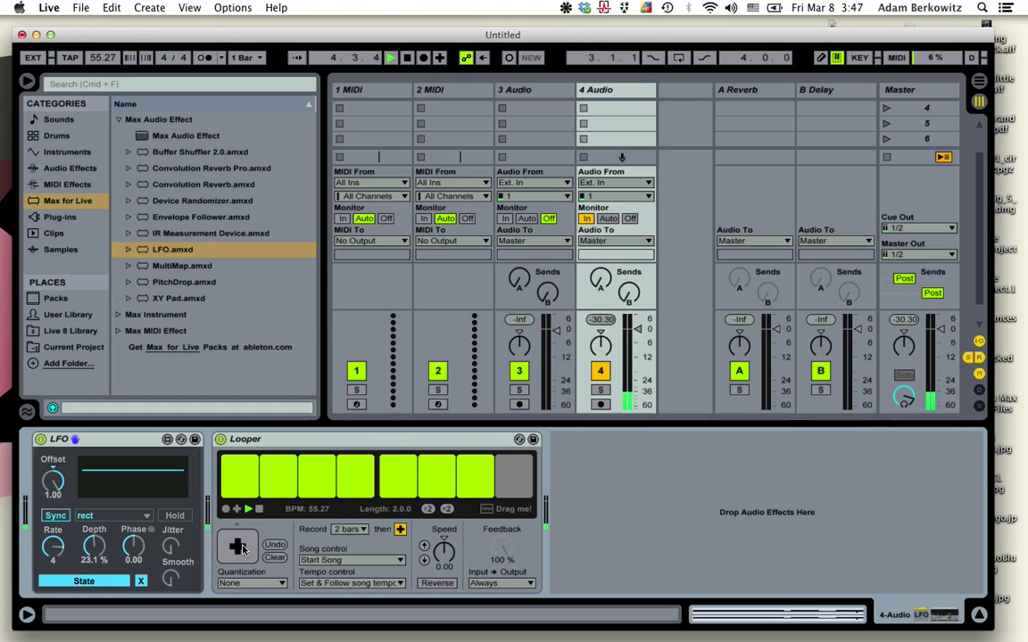
{"action": "left_click", "coordinate": [240, 548]}
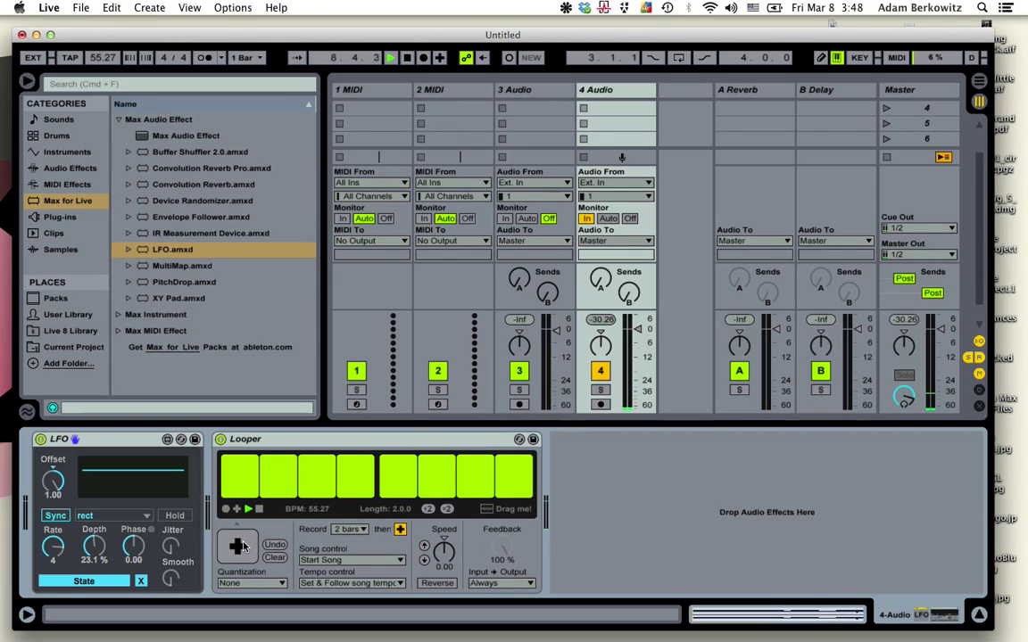
{"action": "left_click", "coordinate": [406, 58]}
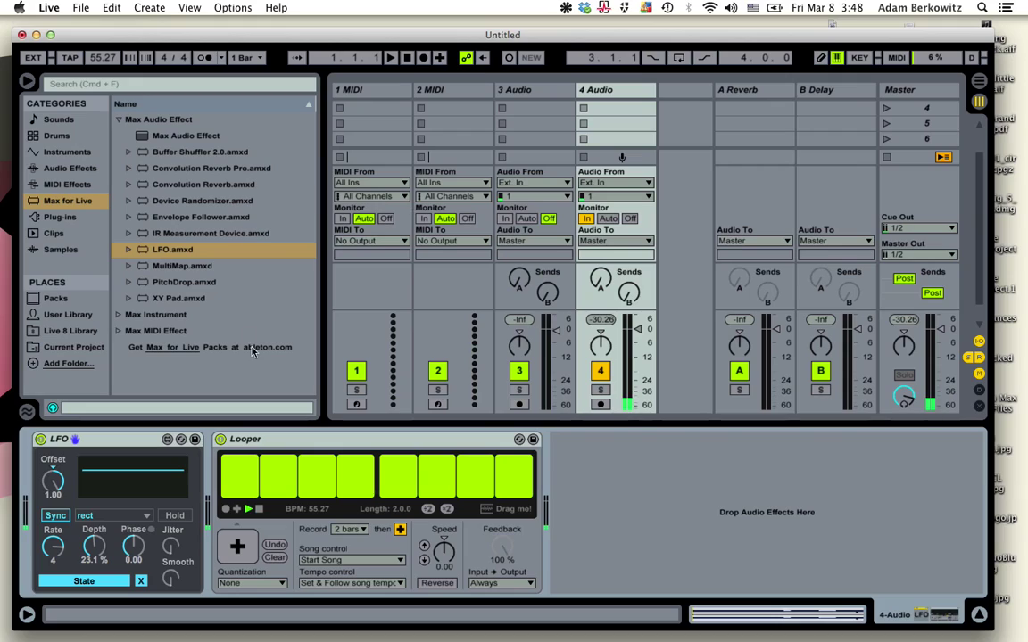
Step: Confirm the Looper's Record length stays at 2 bars and raise the LFO rate to 16
{"action": "left_click", "coordinate": [365, 532]}
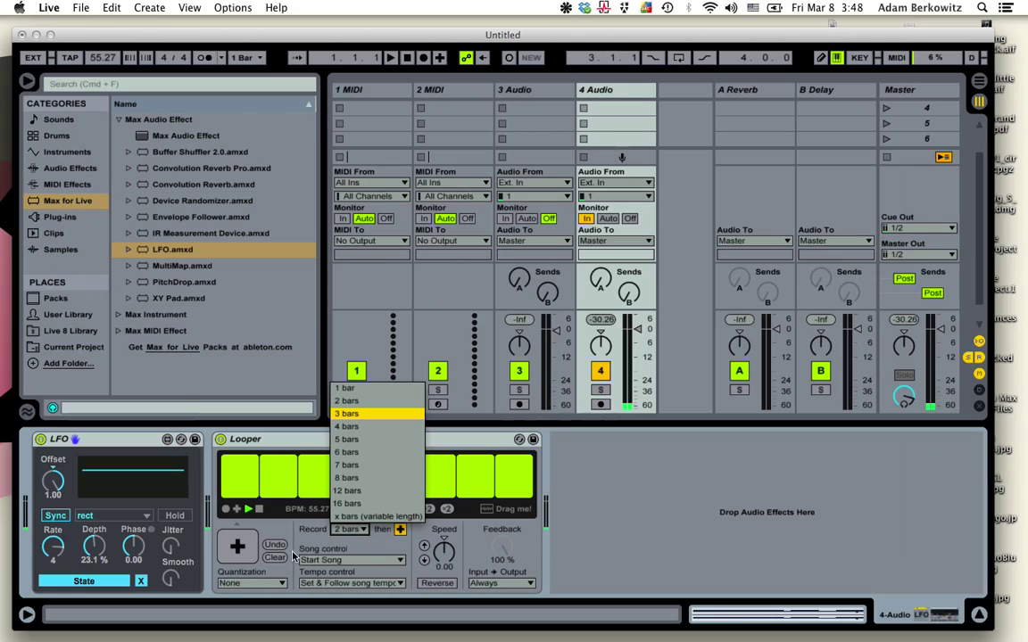
{"action": "left_click", "coordinate": [319, 544]}
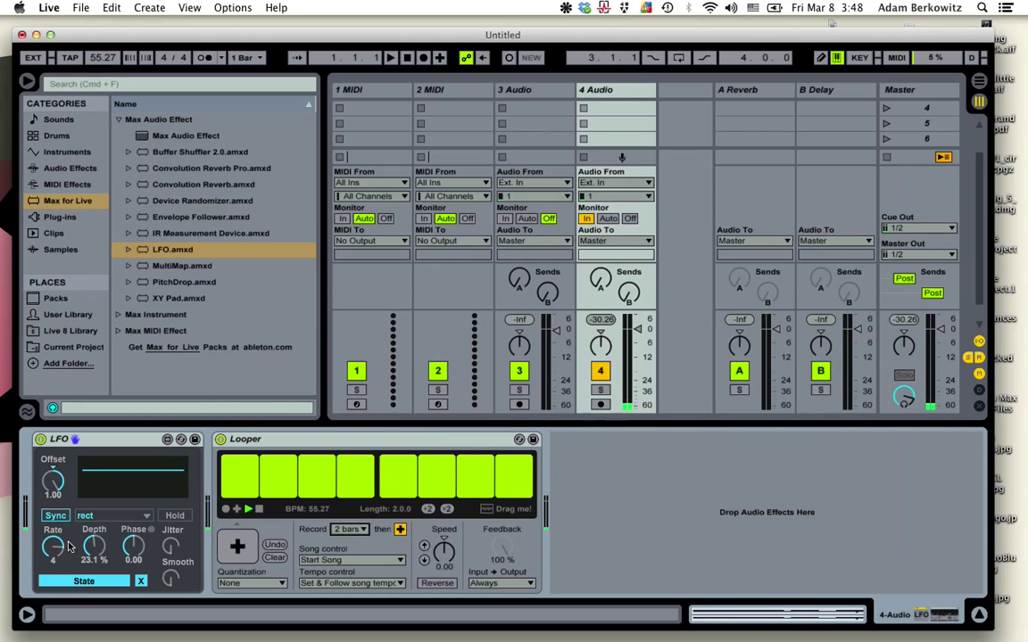
{"action": "left_click_drag", "start_coordinate": [57, 548], "coordinate": [43, 430]}
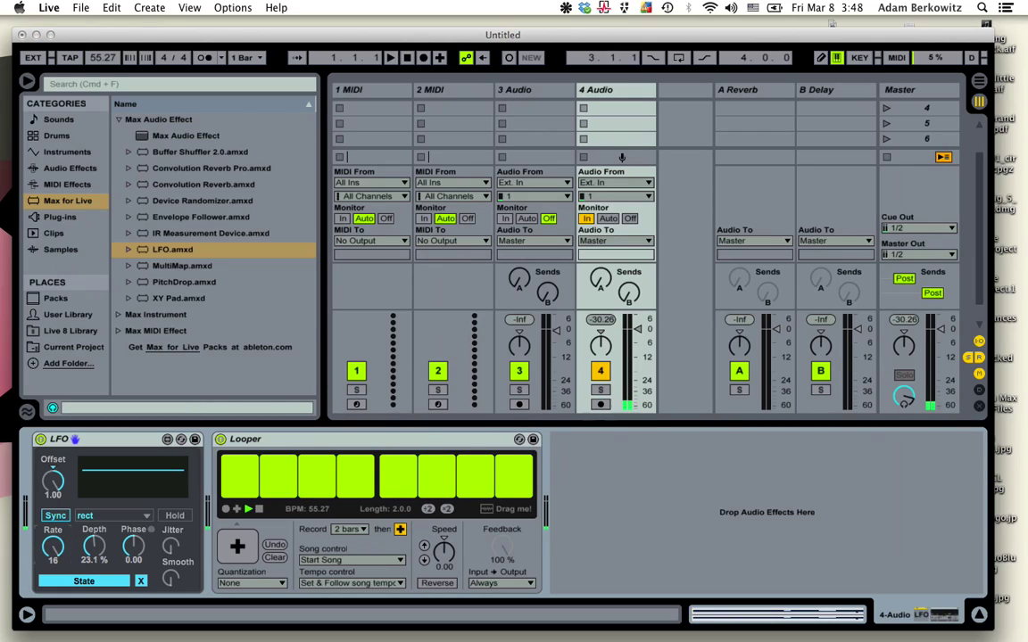